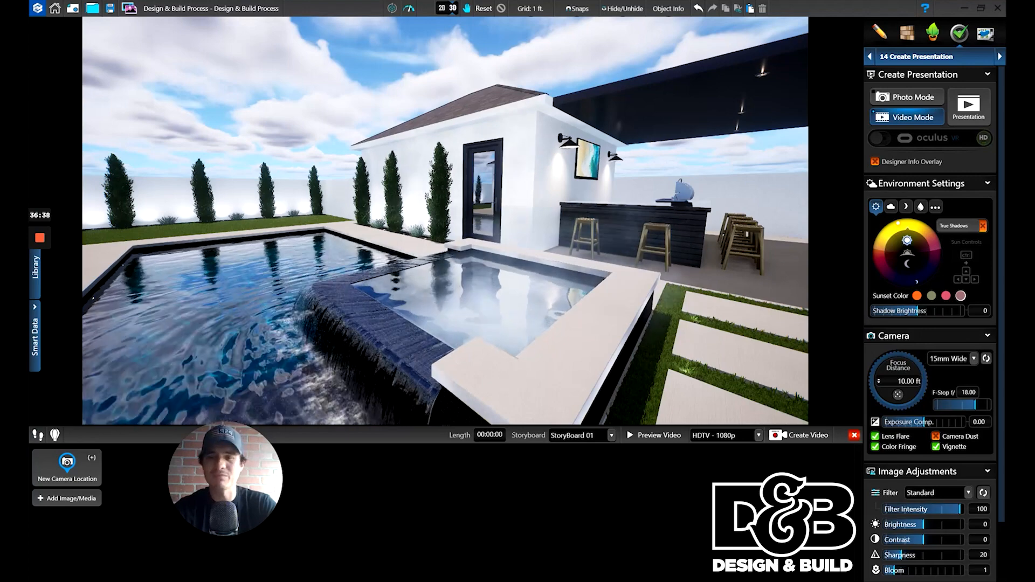
- Switch the camera lens to the 25-65mm variable option
left_click(975, 359)
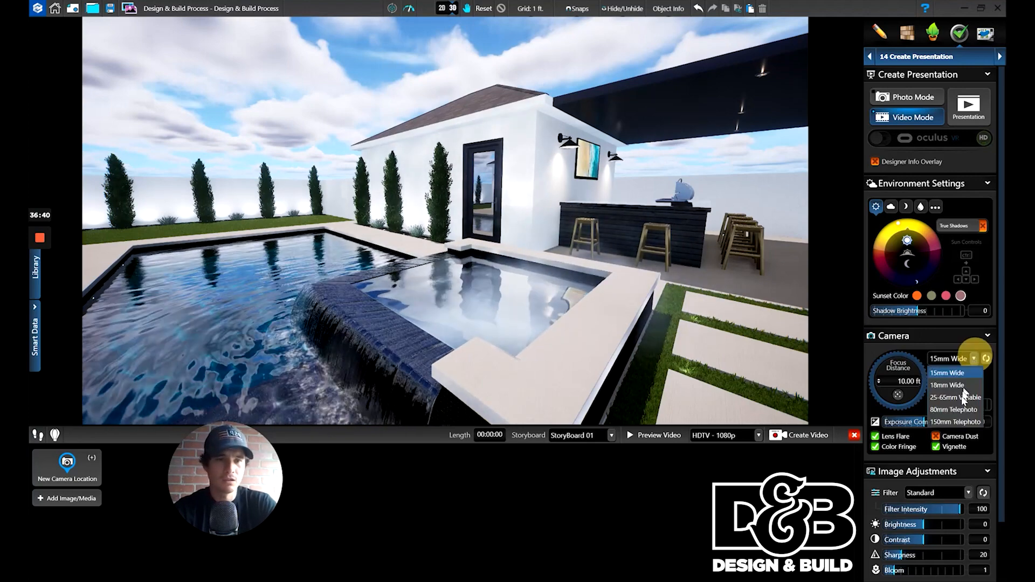
left_click(948, 396)
scroll(594, 251, "down", 5)
scroll(594, 252, "up", 4)
- Frame the spa, stepping pads and pergola-covered bar, and add this view to the storyboard as the first camera location
middle_click_drag(595, 251, 603, 299)
scroll(620, 291, "down", 3)
scroll(623, 292, "up", 3)
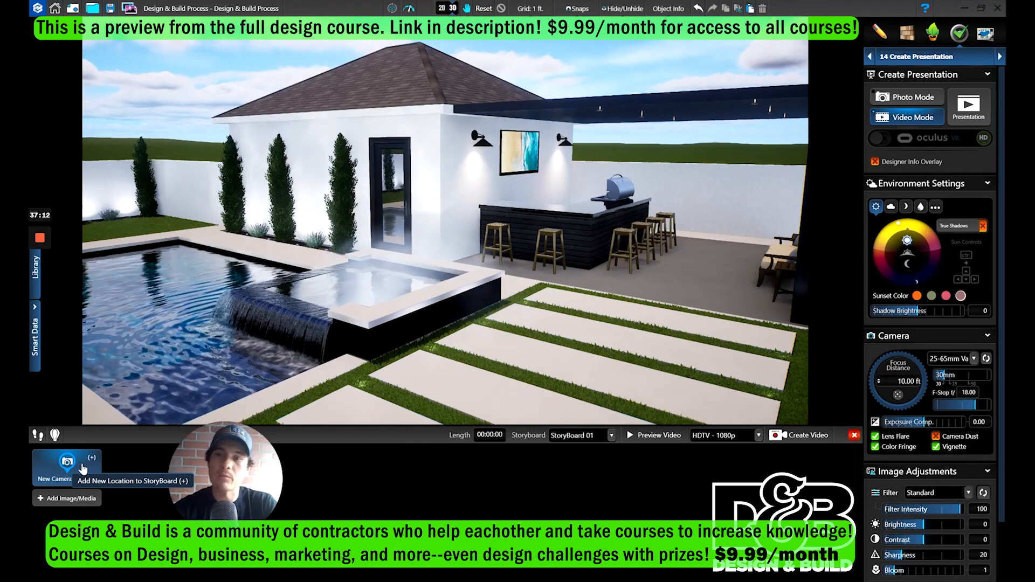
left_click_drag(462, 358, 432, 299)
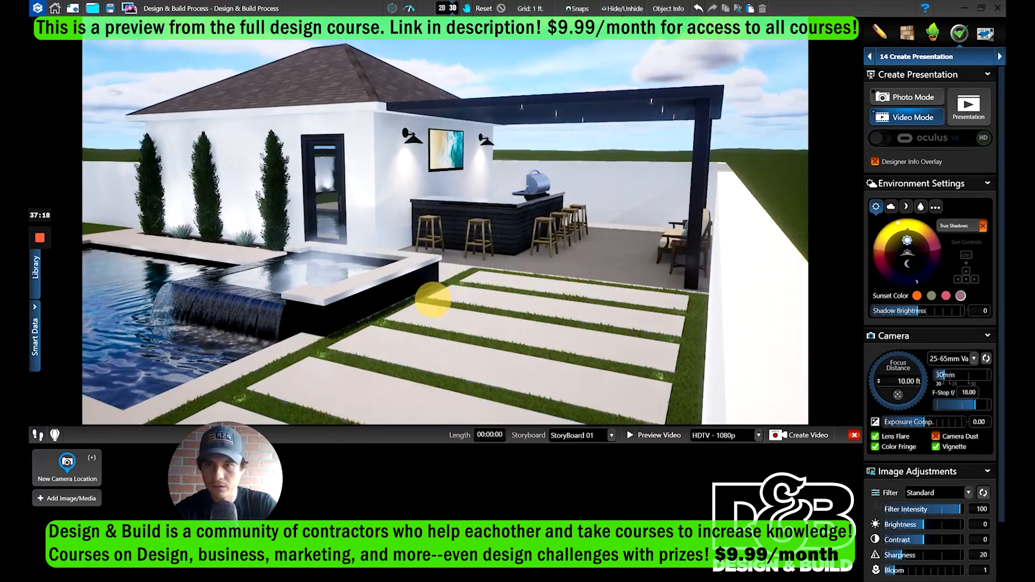
left_click(90, 473)
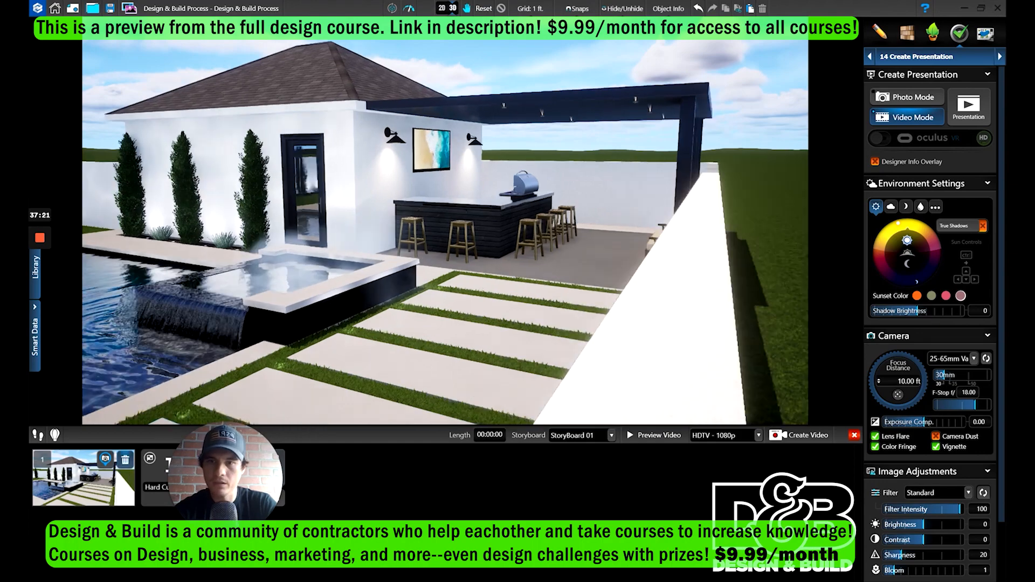
- Add a second camera location looking across the pool toward the spa waterfall, and preview the move between both locations
left_click_drag(412, 308, 438, 298)
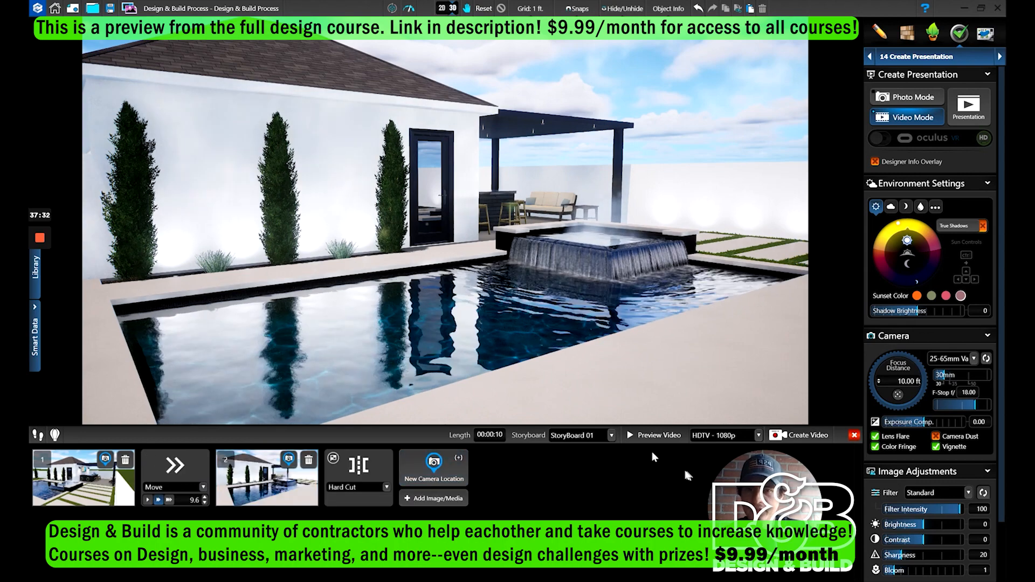
left_click(660, 436)
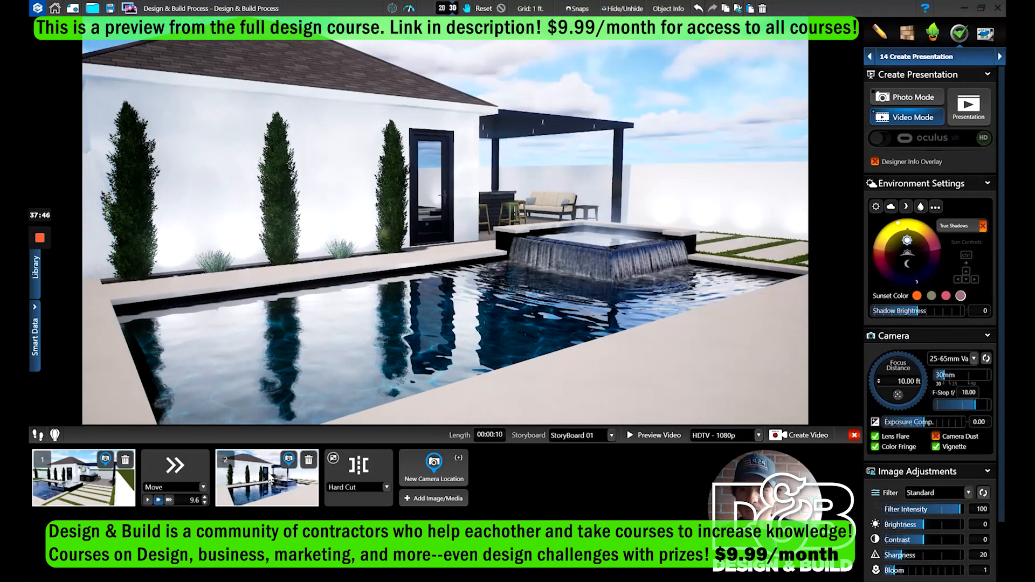
- Change the time of day to sunset and update the second camera location with it, comparing it with the first location
left_click_drag(916, 229, 938, 258)
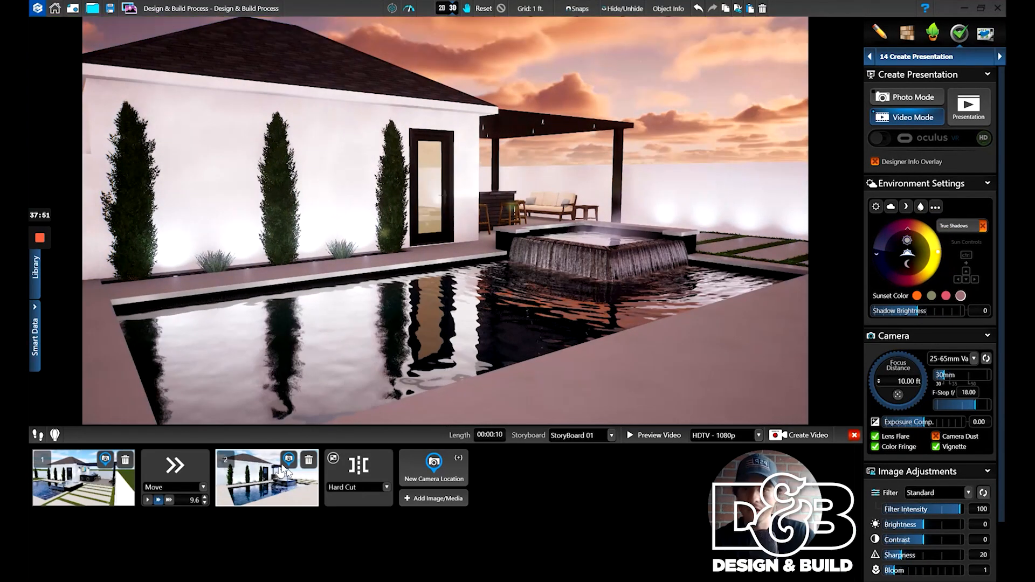
left_click(288, 461)
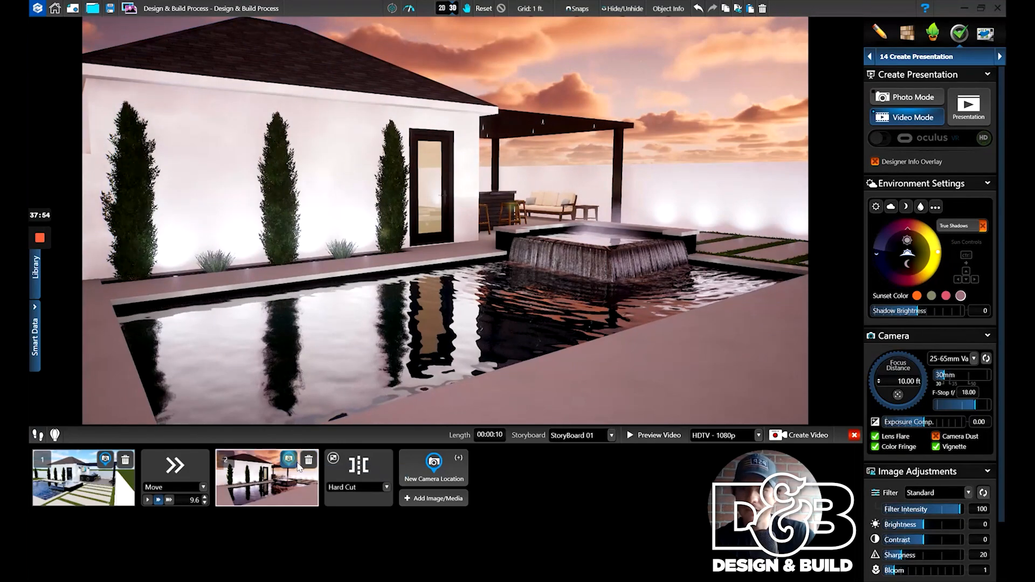
left_click(116, 488)
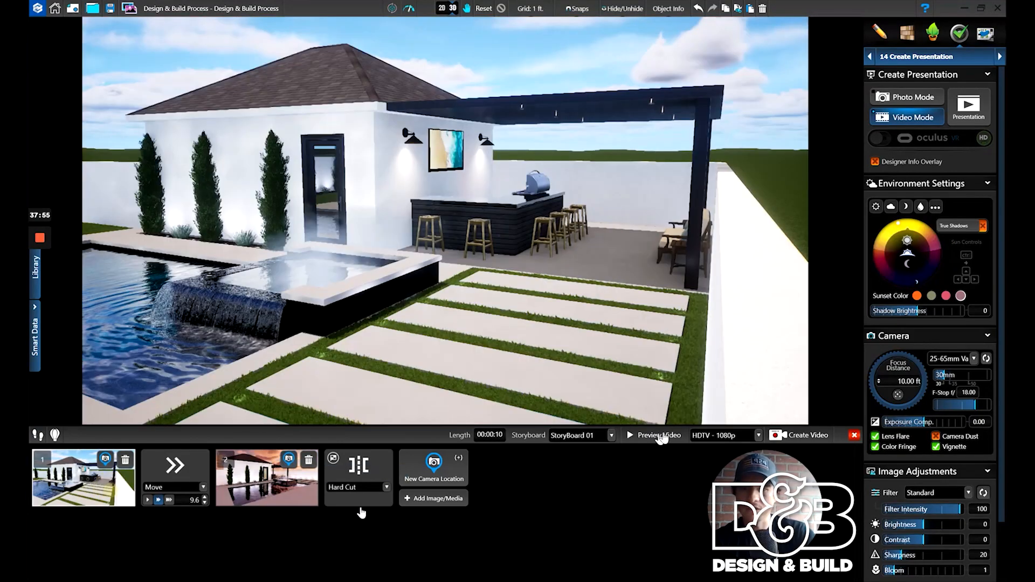
left_click(294, 488)
- Preview the sunset transition from the first camera location and set the move duration to 5.0 seconds
left_click(891, 207)
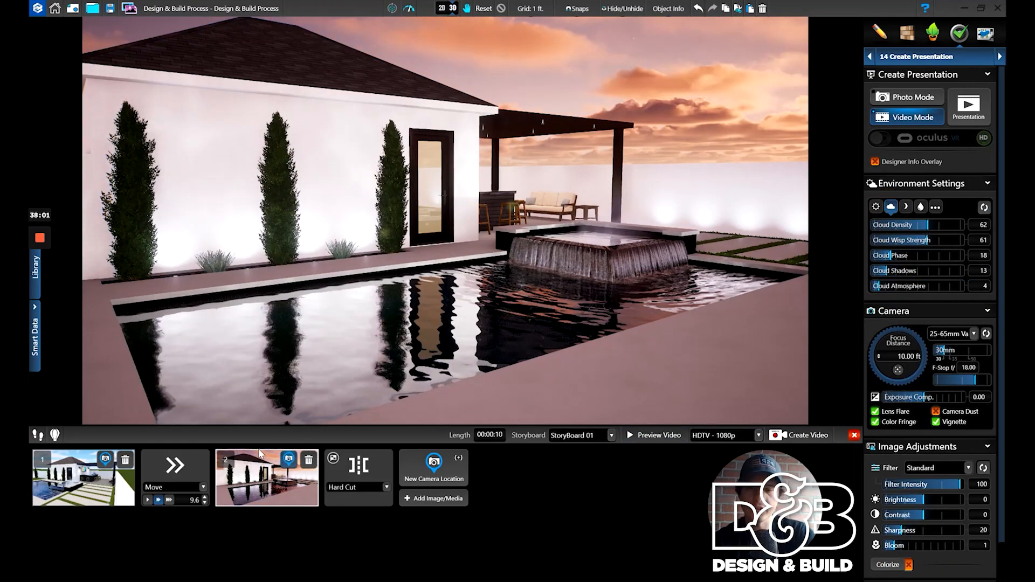
left_click(87, 483)
left_click(654, 435)
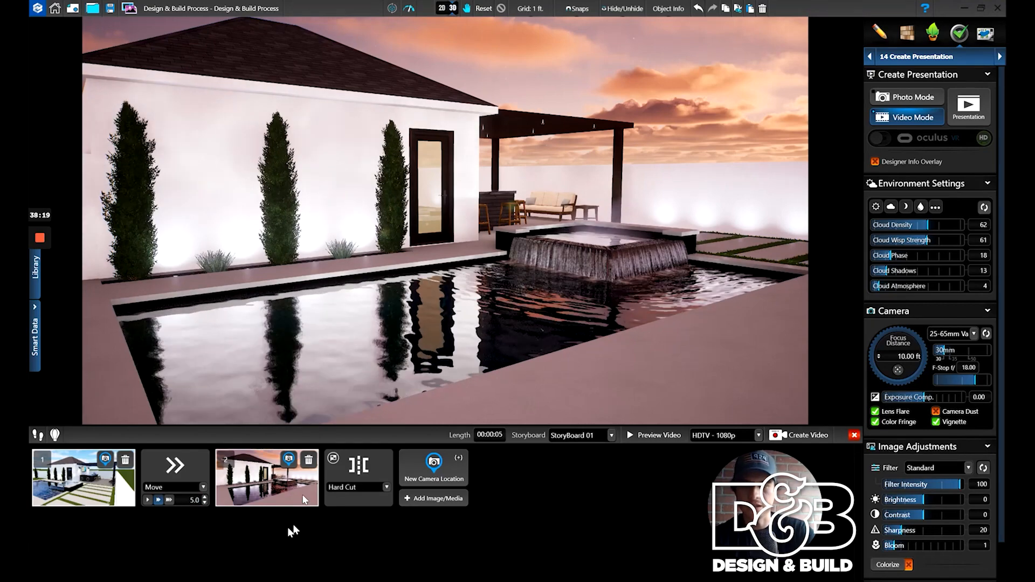
- Change the time of day to night, update the second camera location with it, and preview the day-to-night transition
left_click(877, 206)
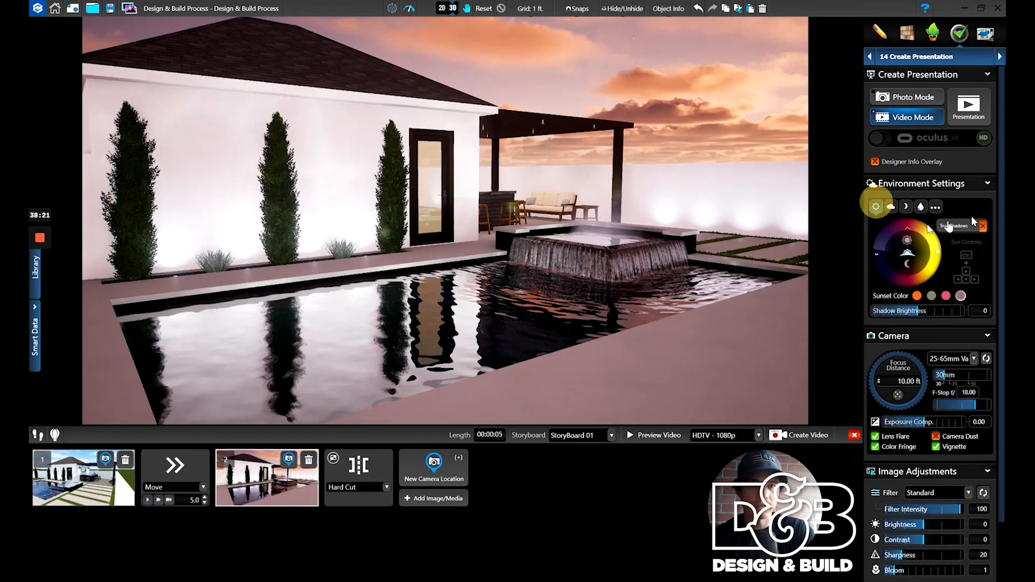
left_click(926, 238)
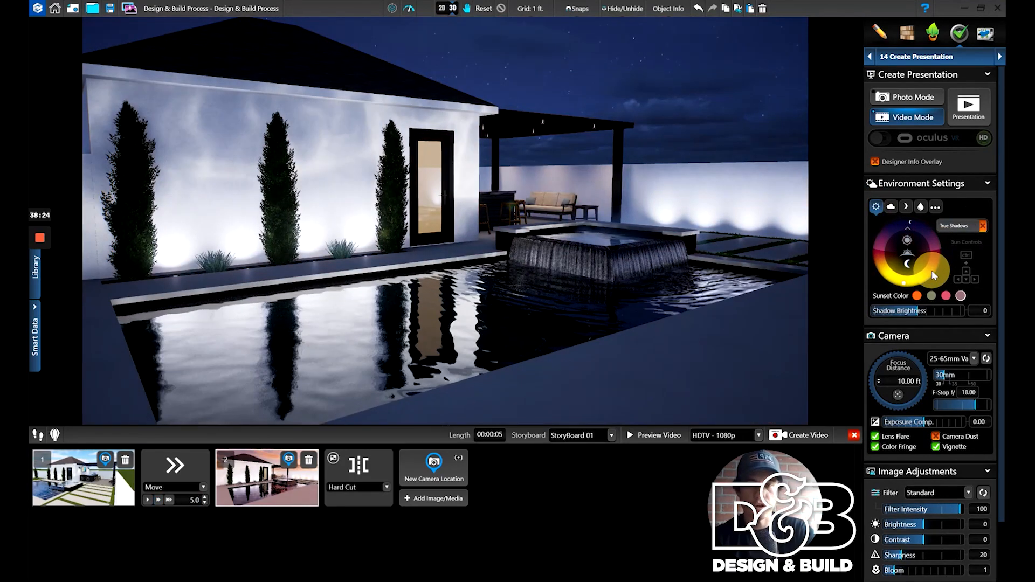
left_click(289, 458)
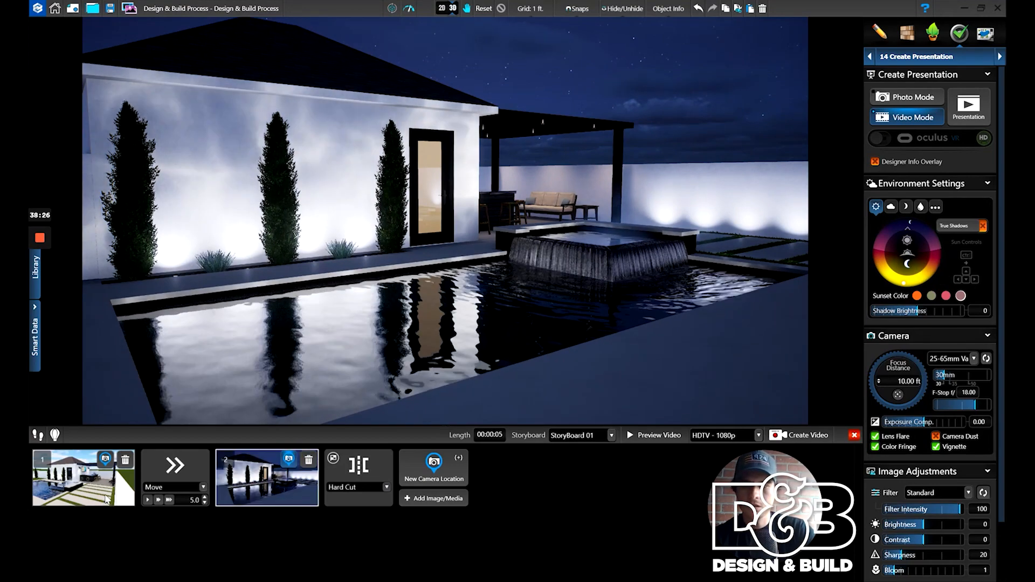
left_click(655, 435)
left_click(667, 435)
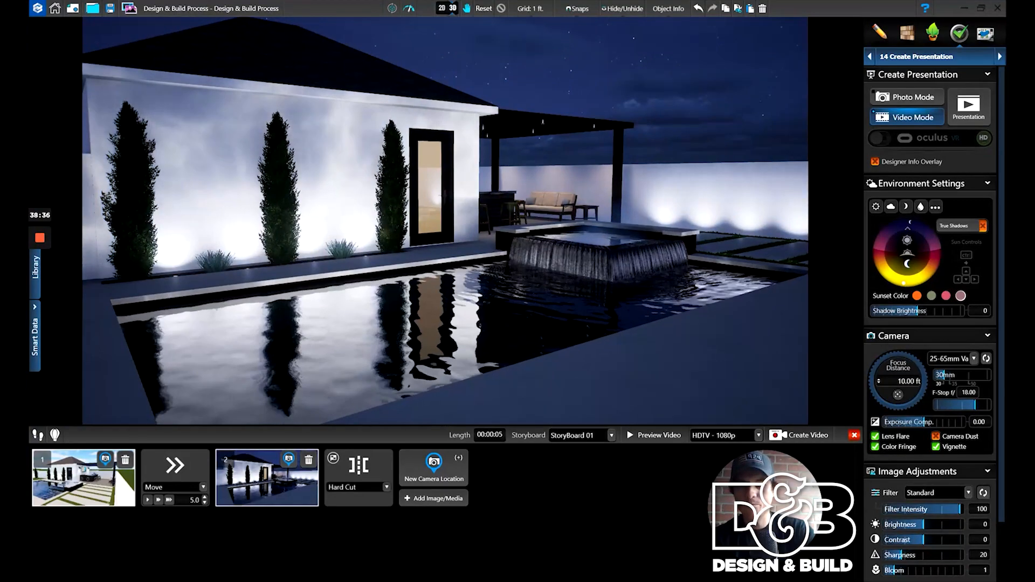
- Frame the bar stools with the spa behind, set the F-Stop to 0.50 and pick the spa as the focus point
left_click_drag(606, 300, 574, 309)
scroll(427, 294, "up", 3)
mouse_move(426, 296)
left_mouse_down()
mouse_move(435, 274)
mouse_move(468, 286)
mouse_move(431, 283)
left_mouse_up()
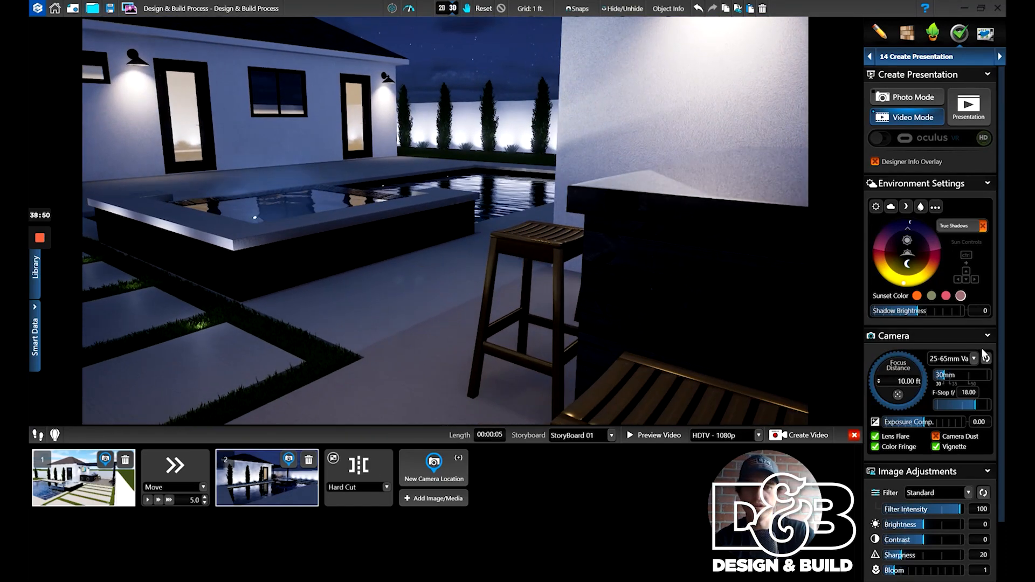
left_click(944, 405)
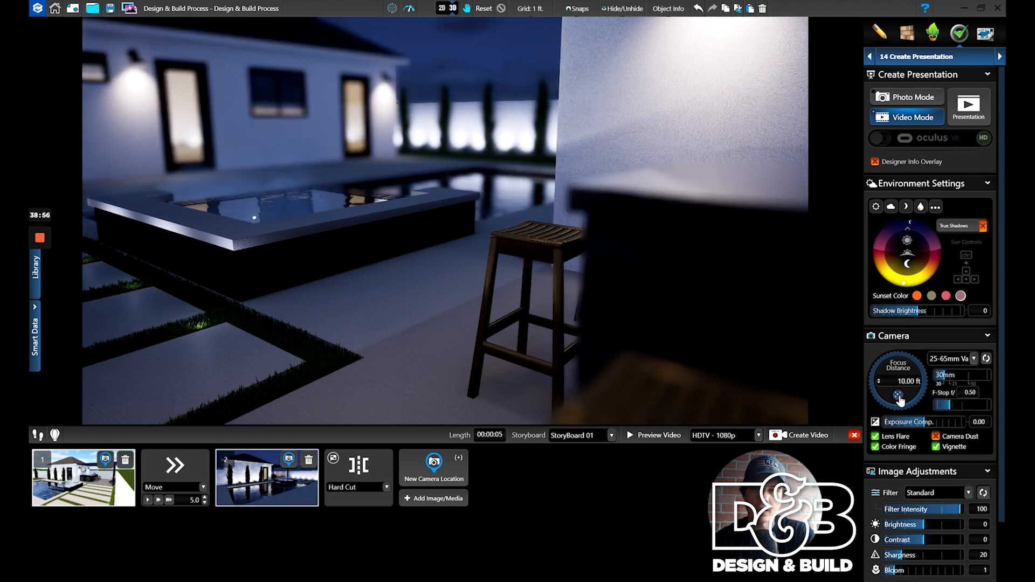
left_click_drag(900, 395, 323, 226)
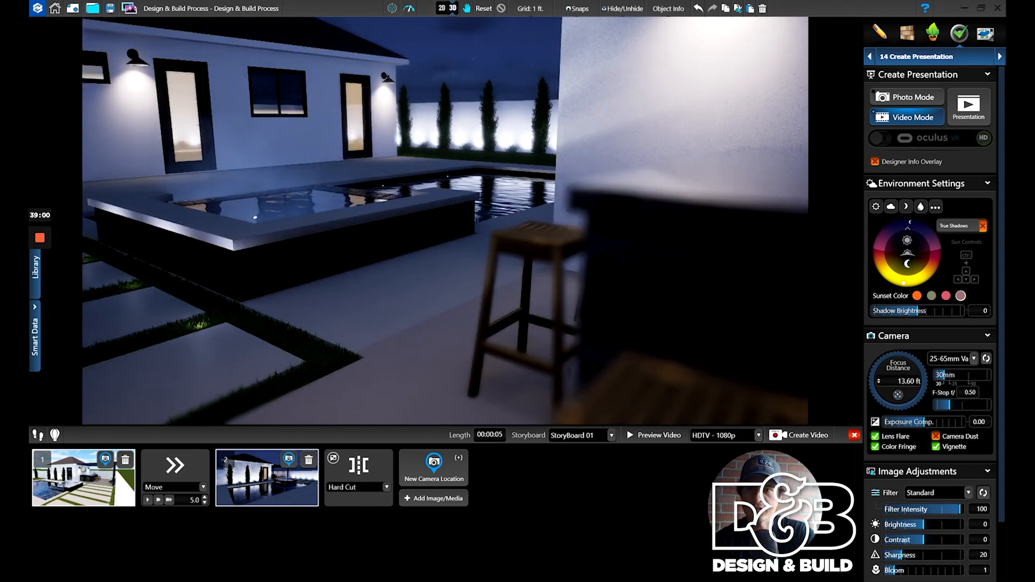
- Turn the view along the bar counter and stools toward the house and change the time of day to daylight
right_click_drag(448, 254, 520, 345)
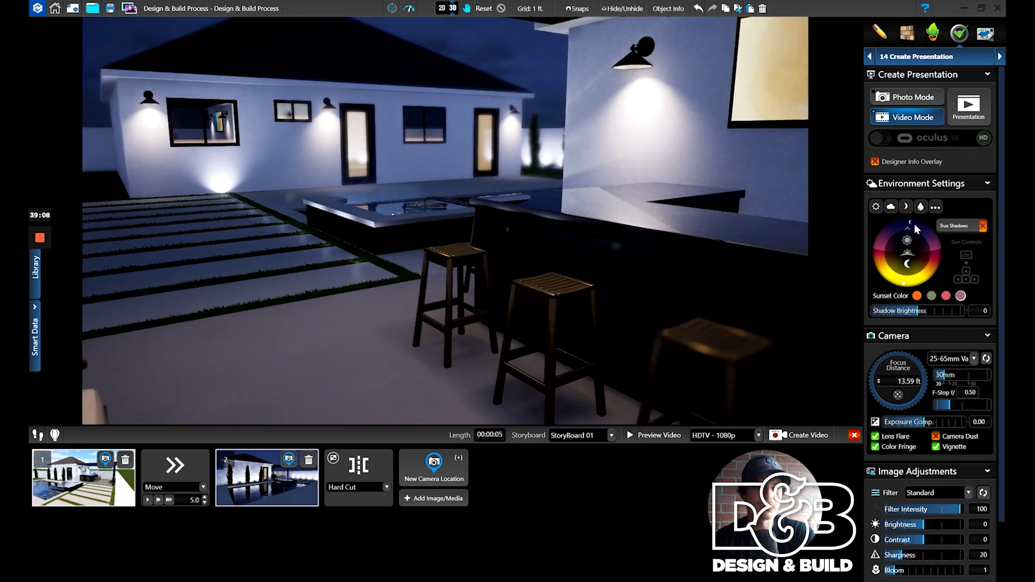
mouse_move(909, 230)
left_mouse_down()
mouse_move(866, 243)
mouse_move(878, 279)
mouse_move(890, 282)
left_mouse_up()
right_click_drag(726, 286, 721, 285)
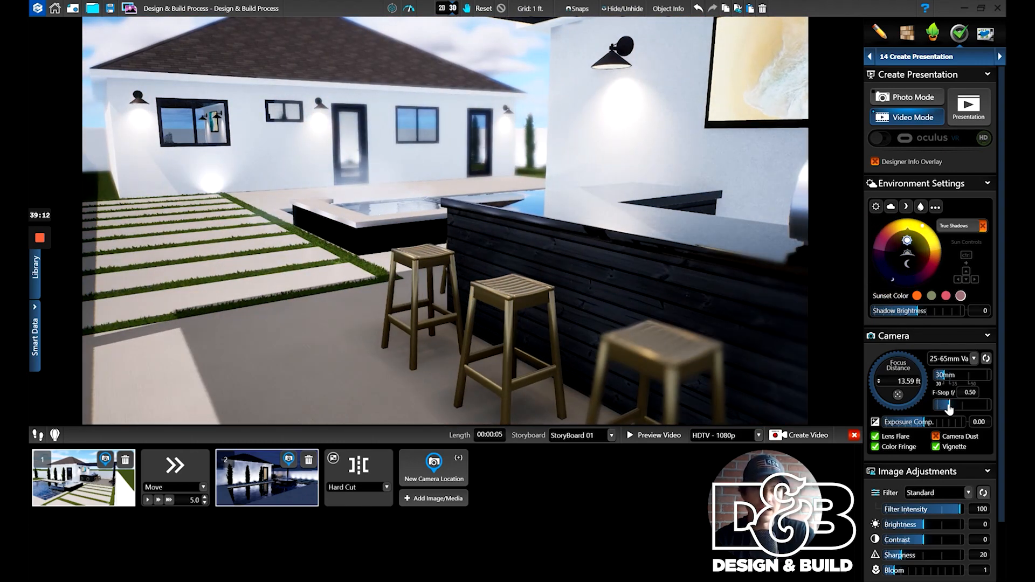
- Set the camera focus distance to 23.51 ft and the F-Stop to 0.86
left_click(948, 408)
left_click_drag(948, 408, 946, 409)
left_click(901, 396)
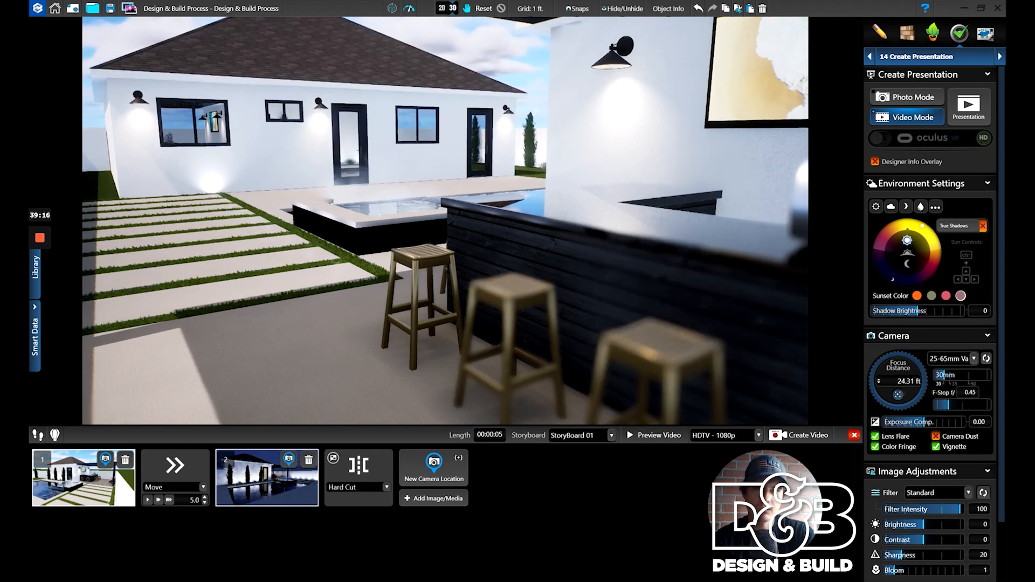
left_click_drag(947, 412, 953, 412)
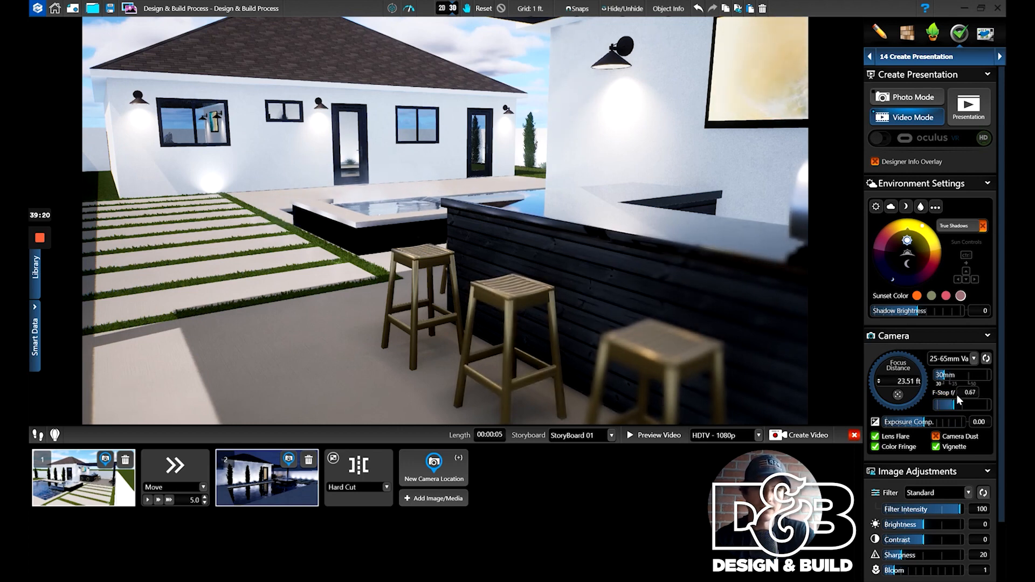
left_click_drag(953, 409, 959, 411)
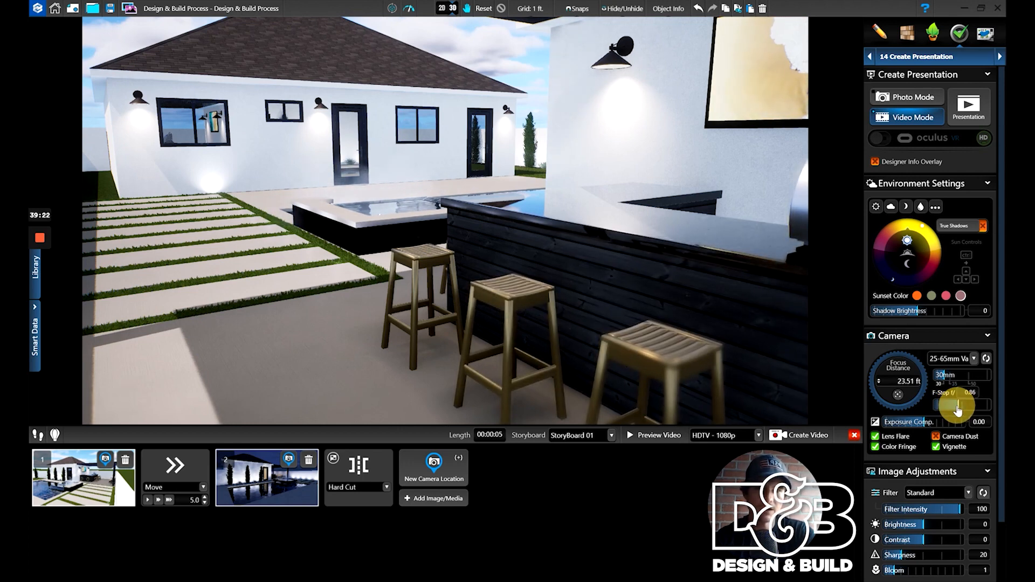
- Add a third camera location framing the grill and bar counter, and set the transition leading into it to Hard Cut
middle_click_drag(561, 259, 405, 262)
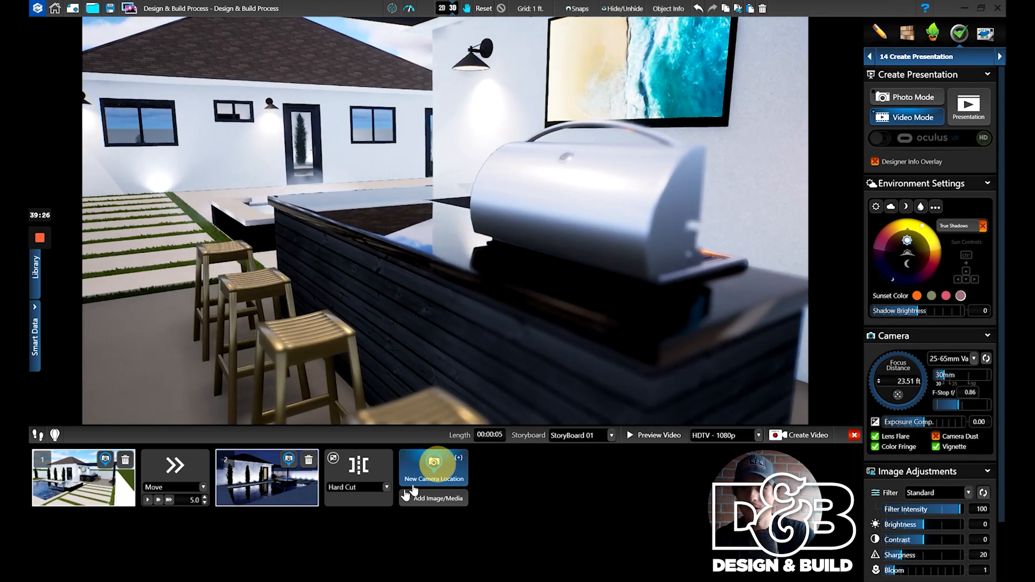
left_click(416, 486)
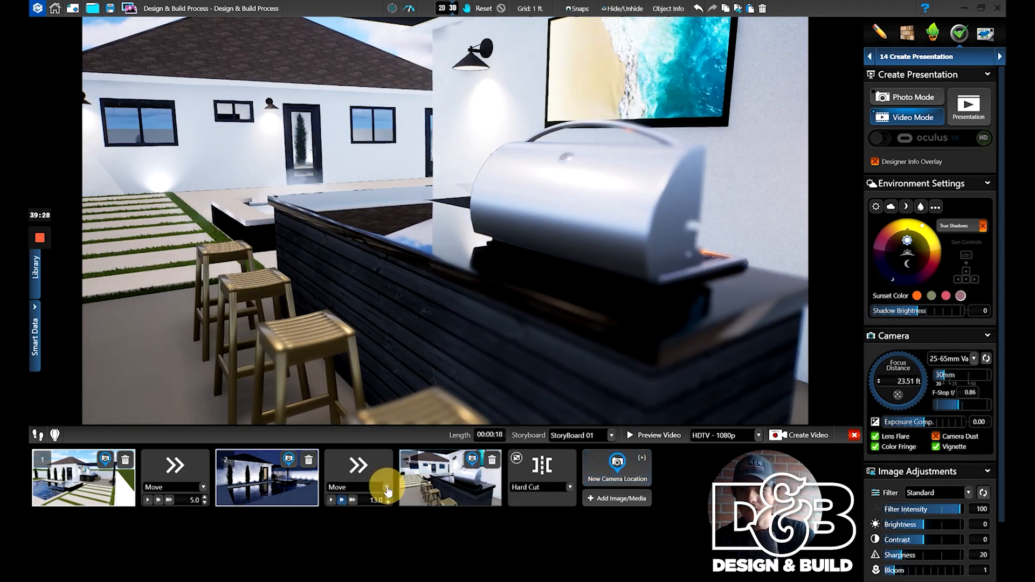
left_click(387, 487)
left_click(370, 527)
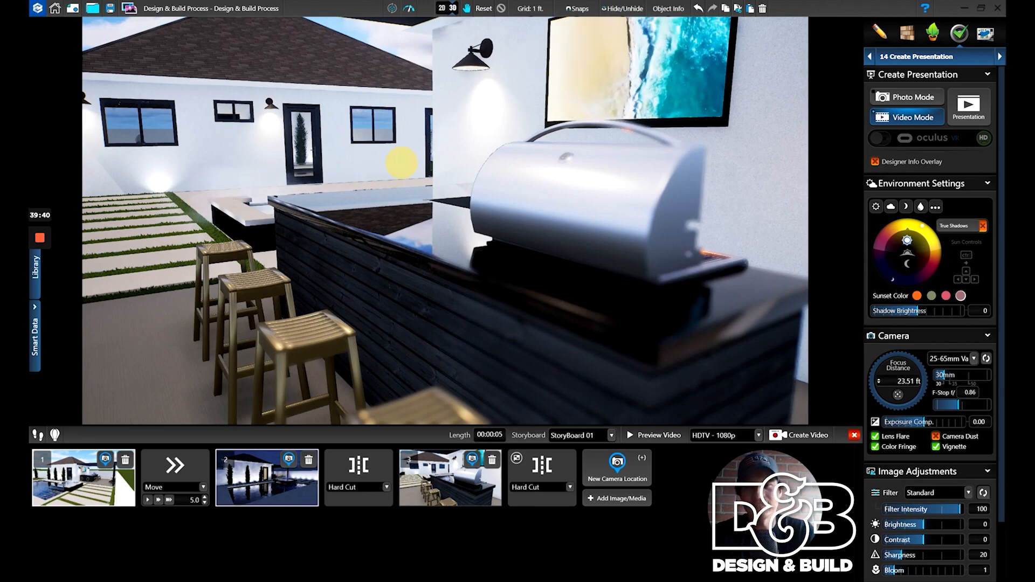
- Frame the spa waterfall and pool house, shift the daylight toward sunset, and add the view as the fourth camera location
left_click_drag(402, 163, 408, 138)
scroll(409, 139, "up", 4)
left_click_drag(378, 215, 620, 293)
left_click_drag(585, 345, 596, 343)
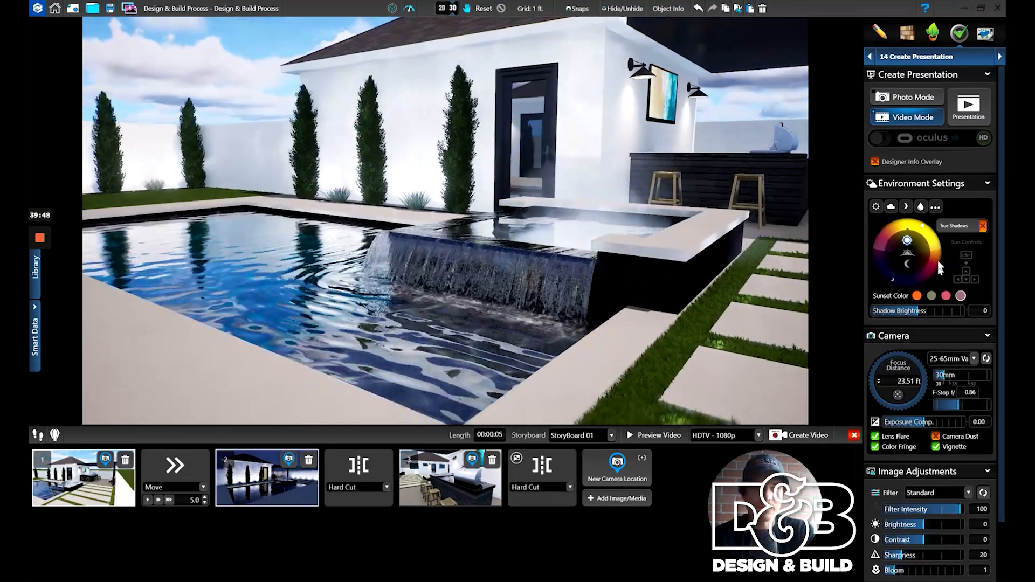
mouse_move(934, 247)
left_mouse_down()
mouse_move(941, 260)
mouse_move(930, 235)
mouse_move(940, 264)
left_mouse_up()
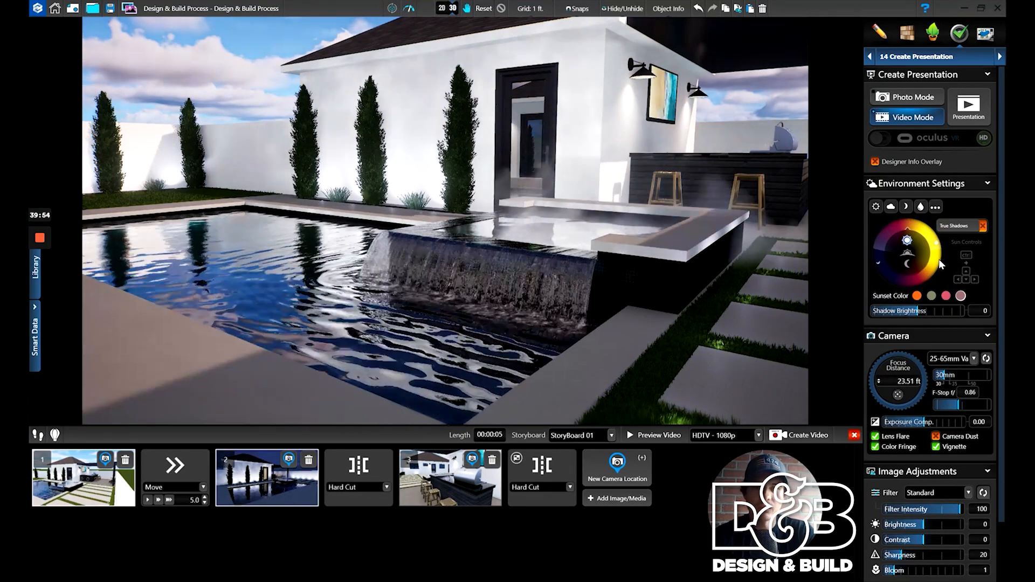
left_click(626, 467)
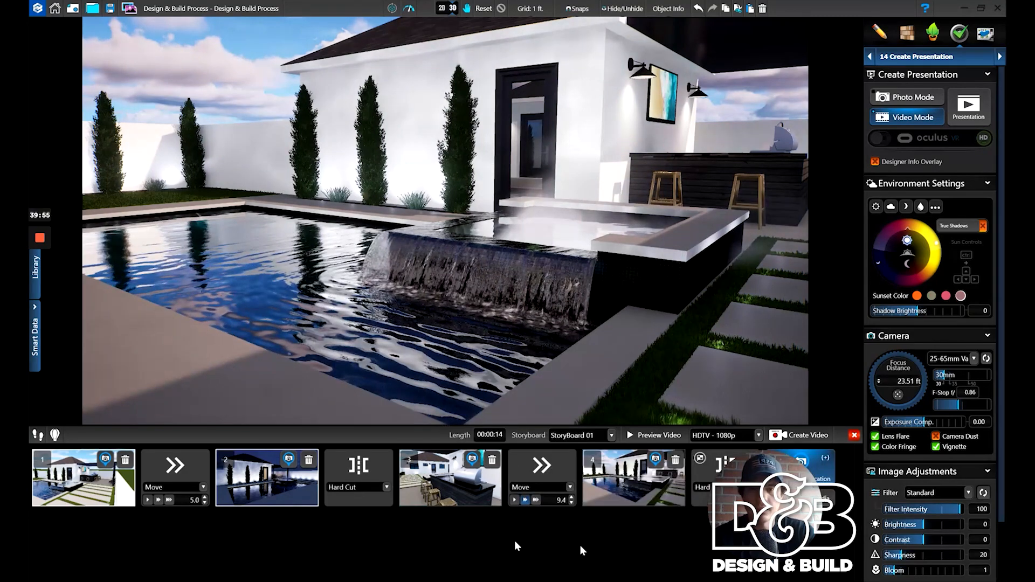
- Preview the video from the third camera location, and replay the whole storyboard from the first location
left_click(474, 504)
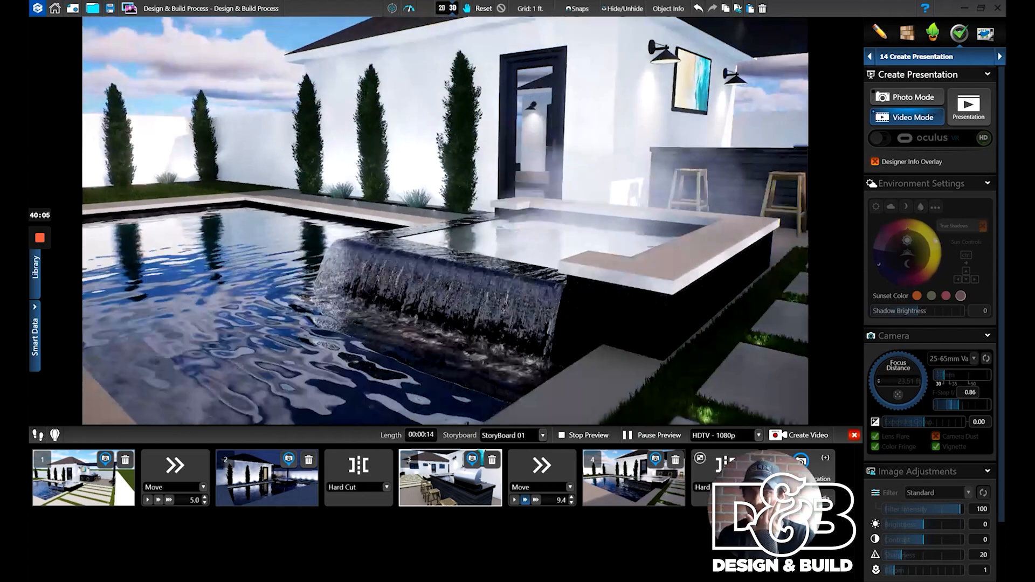
left_click(119, 486)
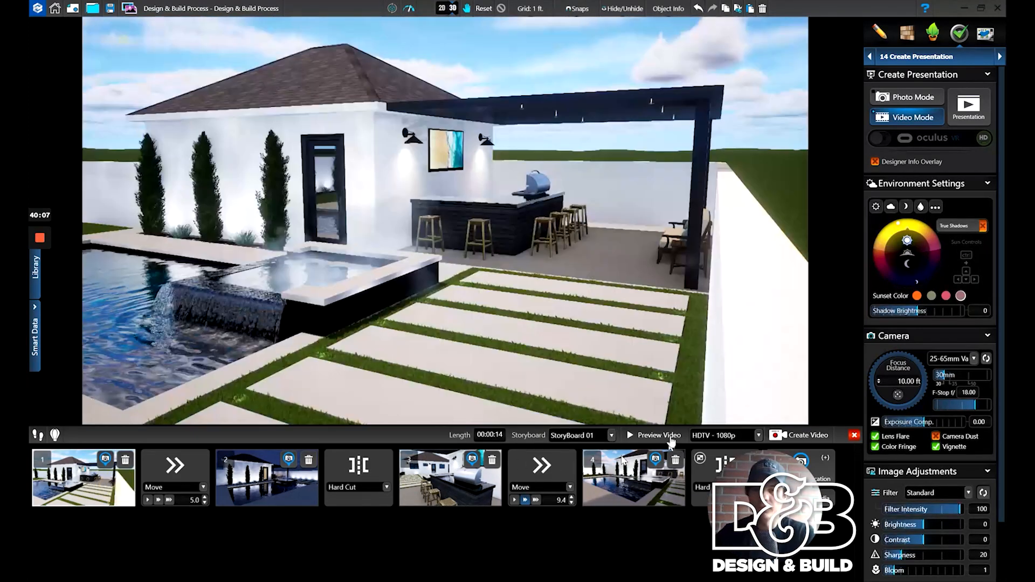
left_click(658, 435)
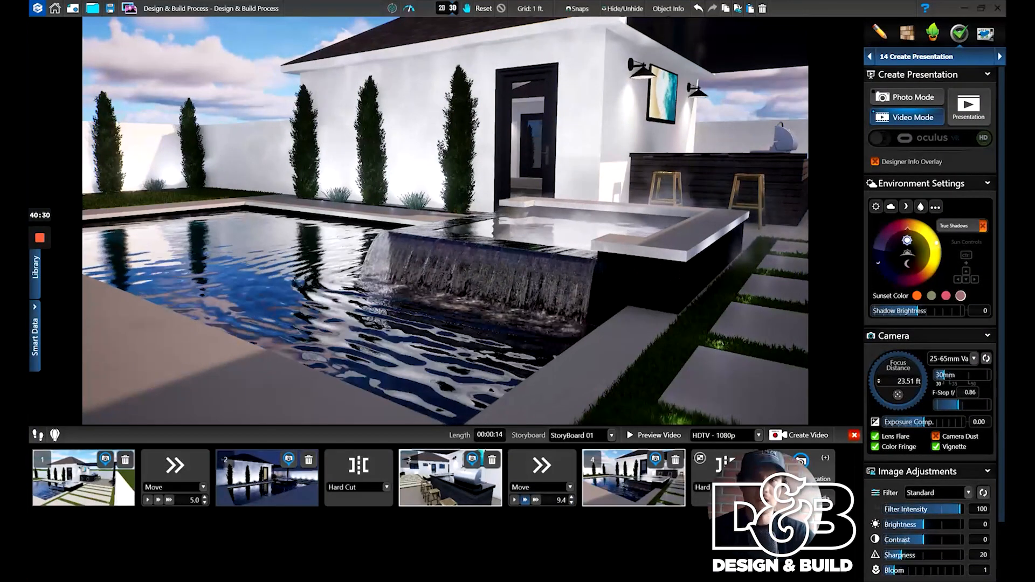
- Frame the entire property from high overhead and change the time of day to night
right_click_drag(531, 220, 512, 177)
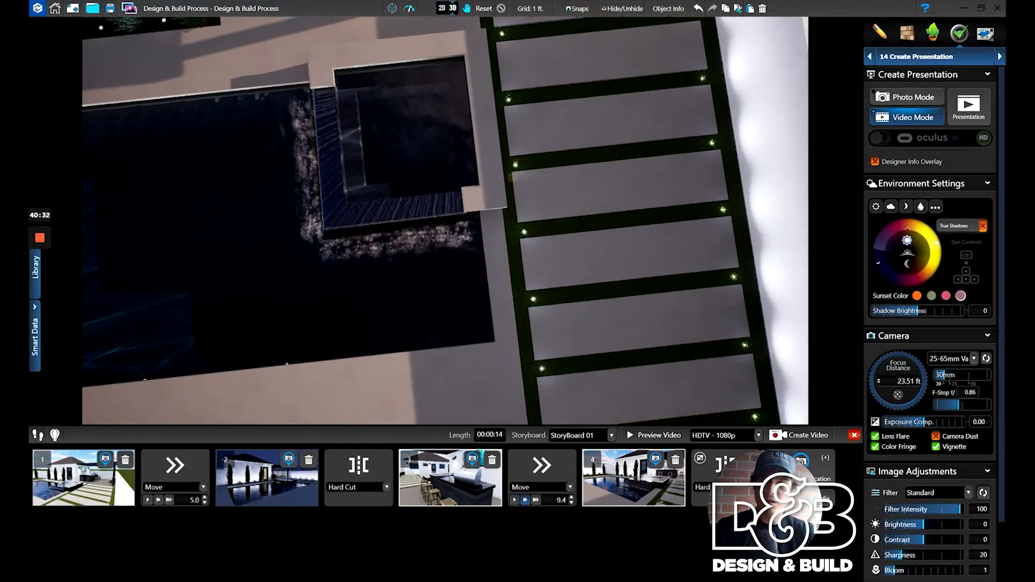
scroll(512, 177, "down", 5)
right_click_drag(485, 263, 471, 270)
left_click_drag(921, 235, 904, 308)
middle_click_drag(566, 253, 670, 241)
right_click_drag(574, 255, 600, 270)
scroll(591, 261, "down", 2)
- Blur the overhead night view with an F-Stop of 0.03 and add it as the fifth camera location
left_click_drag(953, 409, 939, 410)
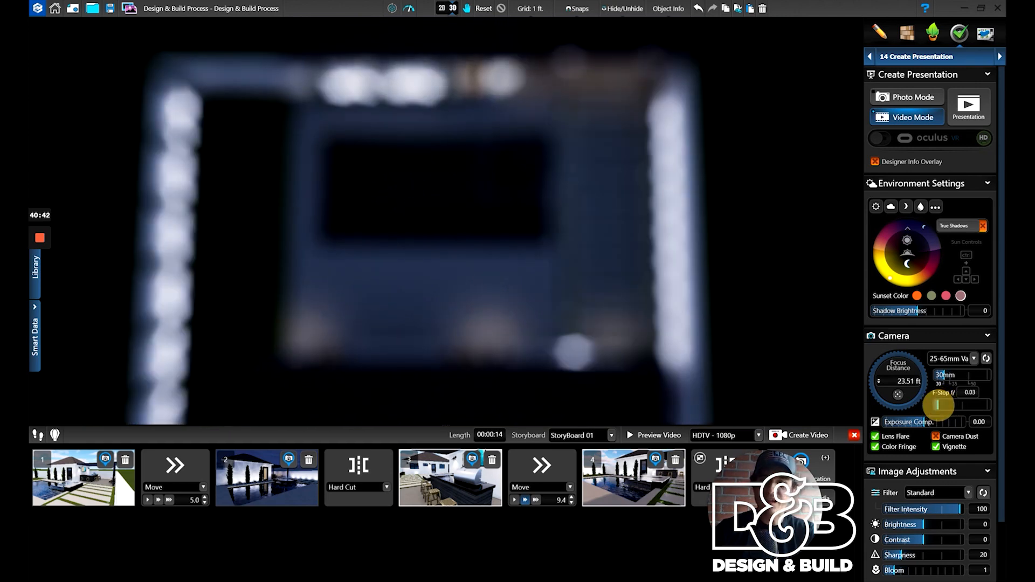
scroll(540, 292, "down", 2)
right_click_drag(541, 293, 546, 306)
left_click_drag(766, 507, 784, 89)
left_click(801, 463)
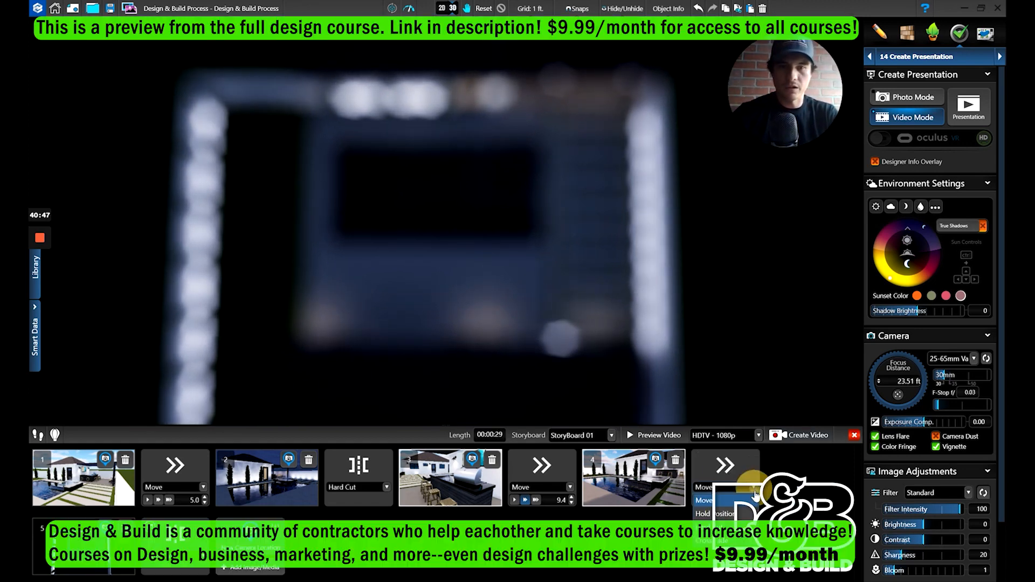
- Change the transition between the fourth and fifth camera locations to Hard Cut
left_click(754, 487)
left_click(746, 514)
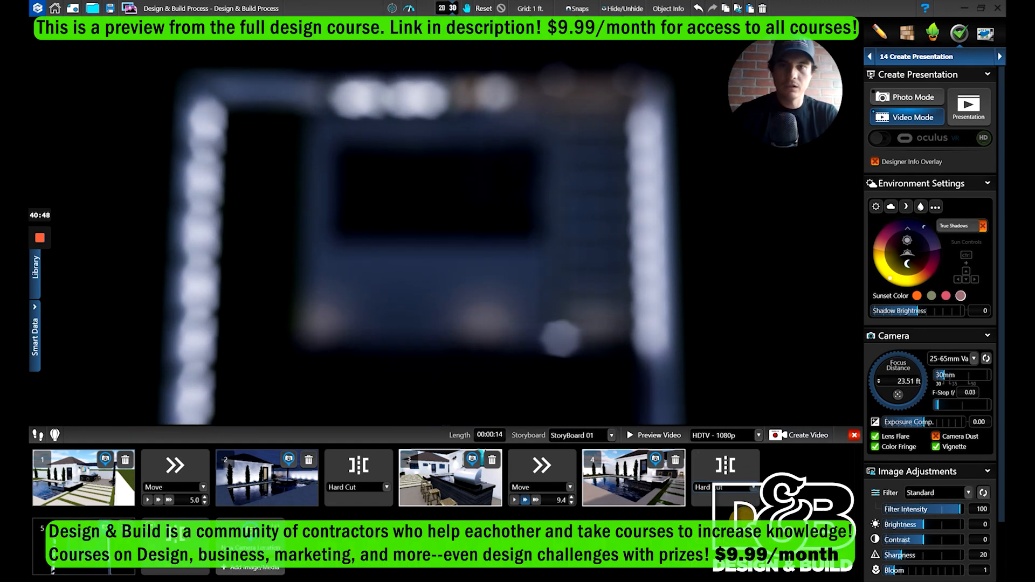
- Frame the pool and spa closer from overhead, set the F-Stop to 0.23, and pick the spa edge as the focus point
left_click_drag(459, 300, 494, 272)
left_click_drag(939, 406, 942, 406)
left_click(898, 395)
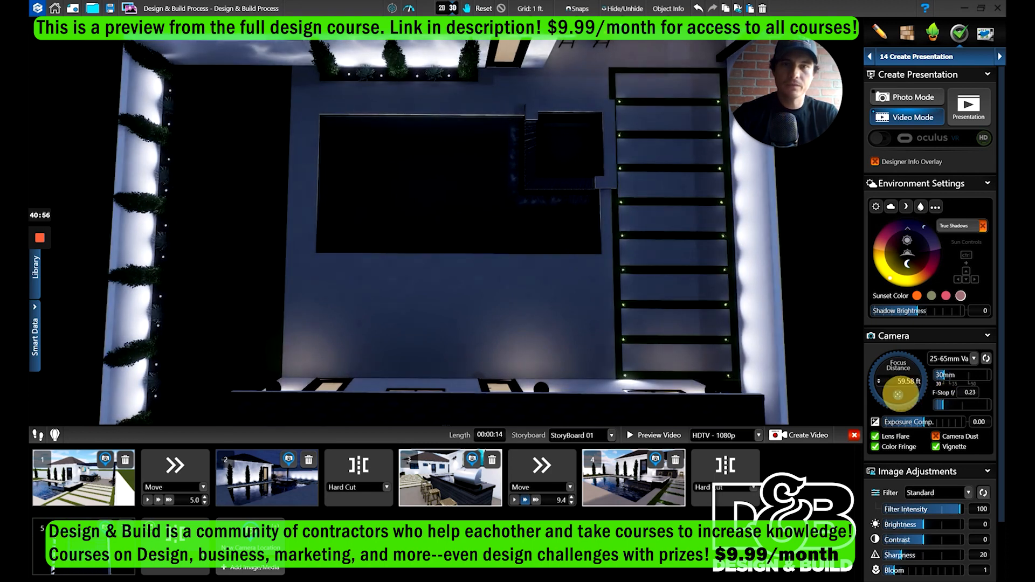
left_click(553, 200)
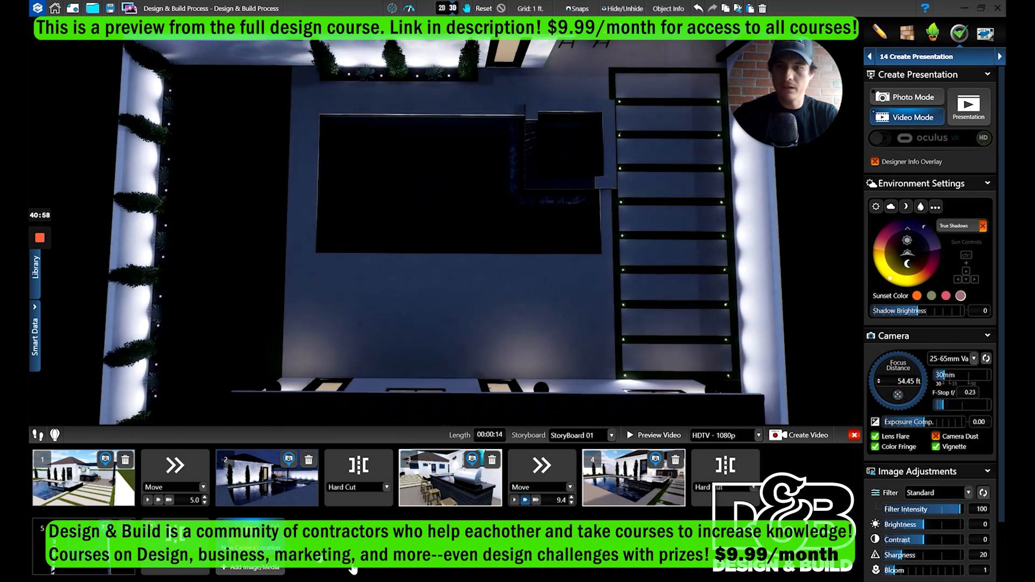
- Add the sharp overhead view as the sixth camera location, with a Move transition duration of 2.5
left_click(220, 571)
double_click(196, 571)
type("2.5")
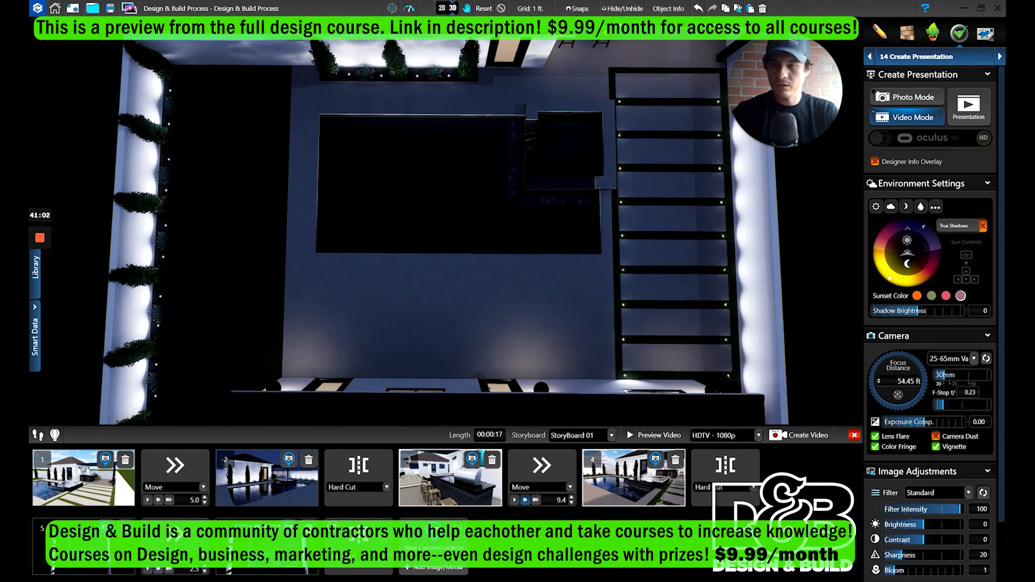
- Preview the video from the fifth camera location to check the blur-to-focus move
left_click(118, 573)
left_click(678, 437)
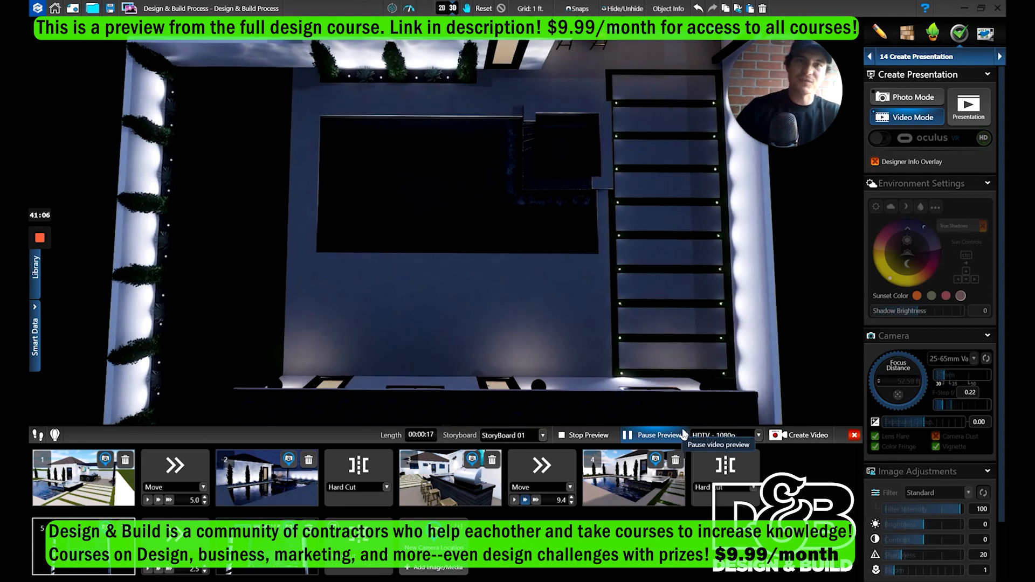
left_click(684, 434)
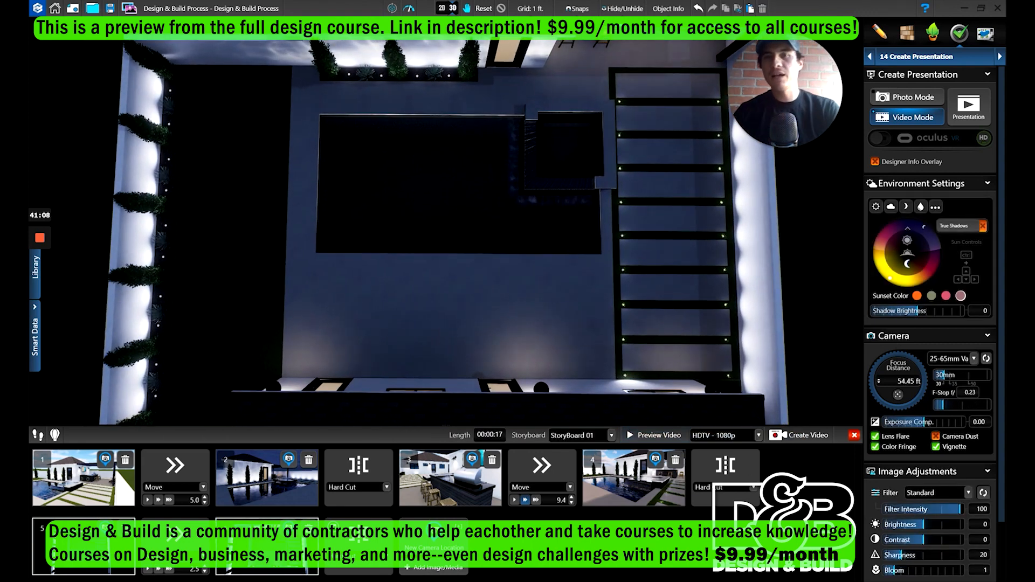
- Frame the pool, spa and pool house at night from a low angle and set the F-Stop to 0.44
left_click_drag(555, 155, 567, 132)
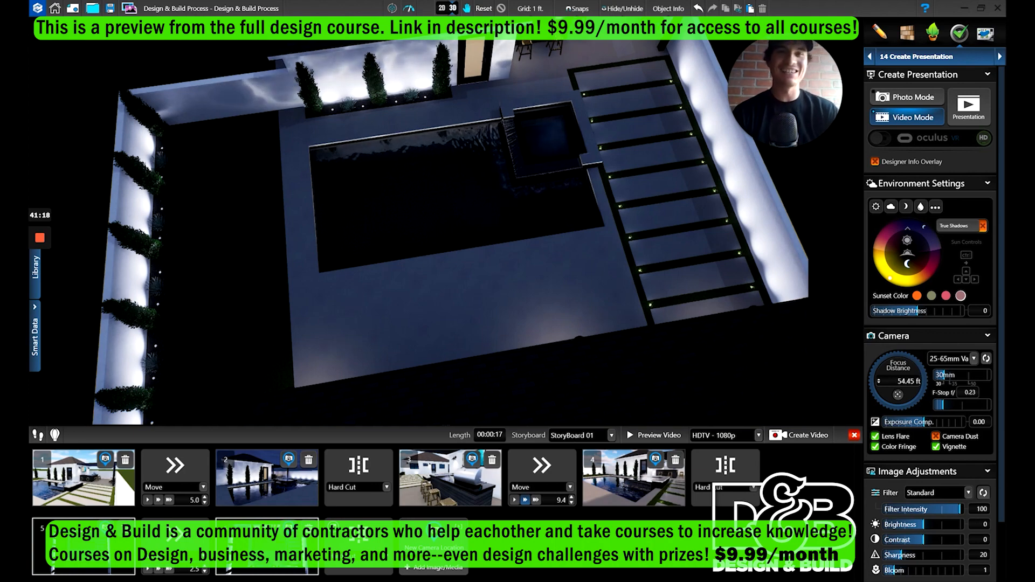
right_click_drag(567, 132, 592, 323)
left_click_drag(592, 324, 562, 251)
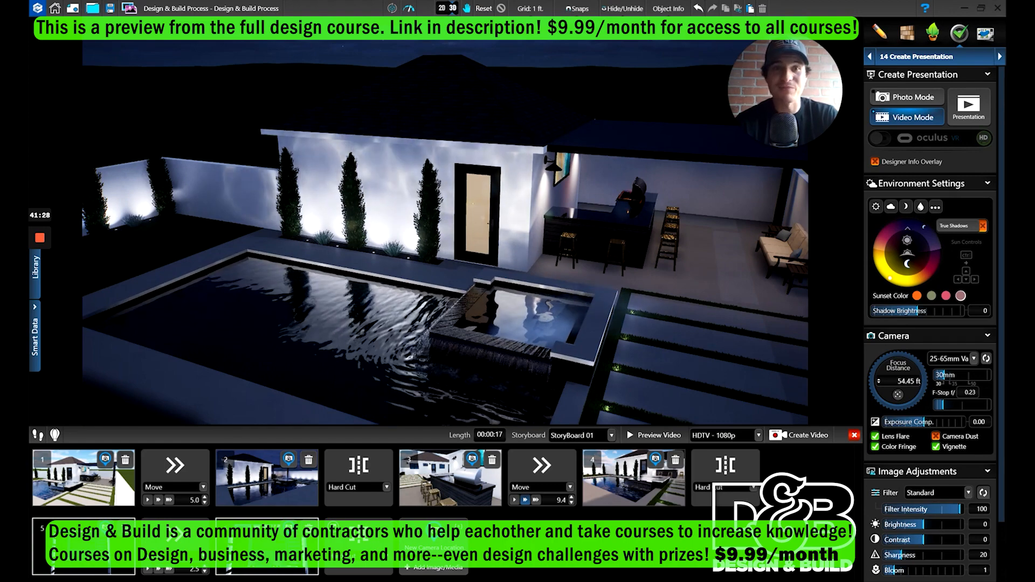
mouse_move(46, 223)
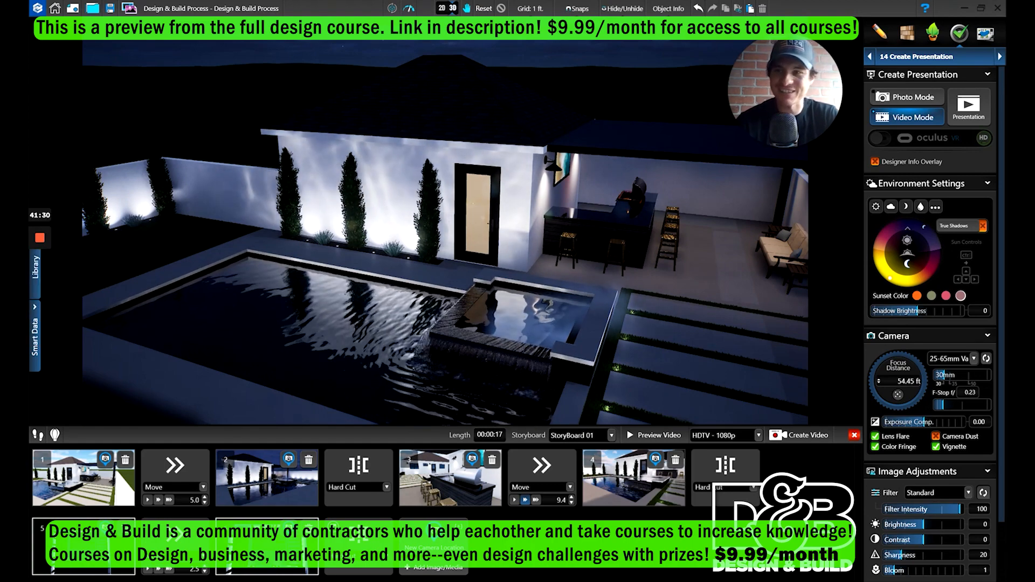
left_click_drag(587, 291, 505, 279)
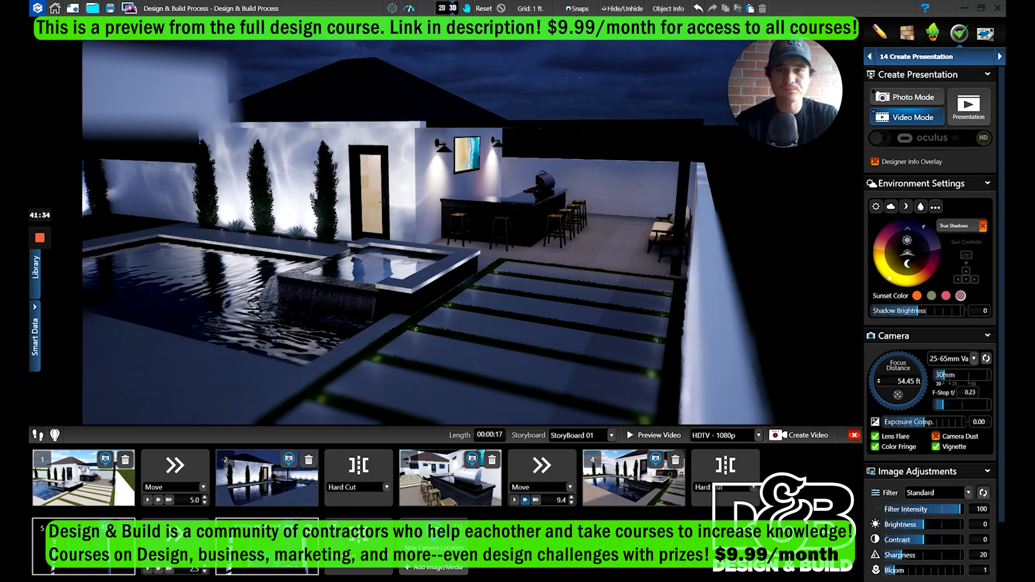
left_click_drag(515, 276, 588, 224)
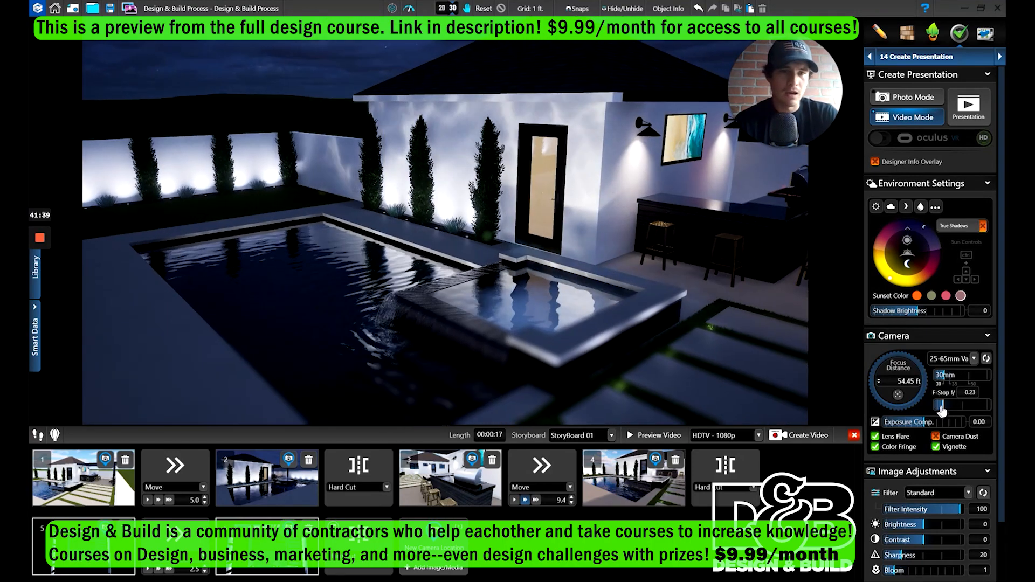
left_click_drag(944, 408, 949, 408)
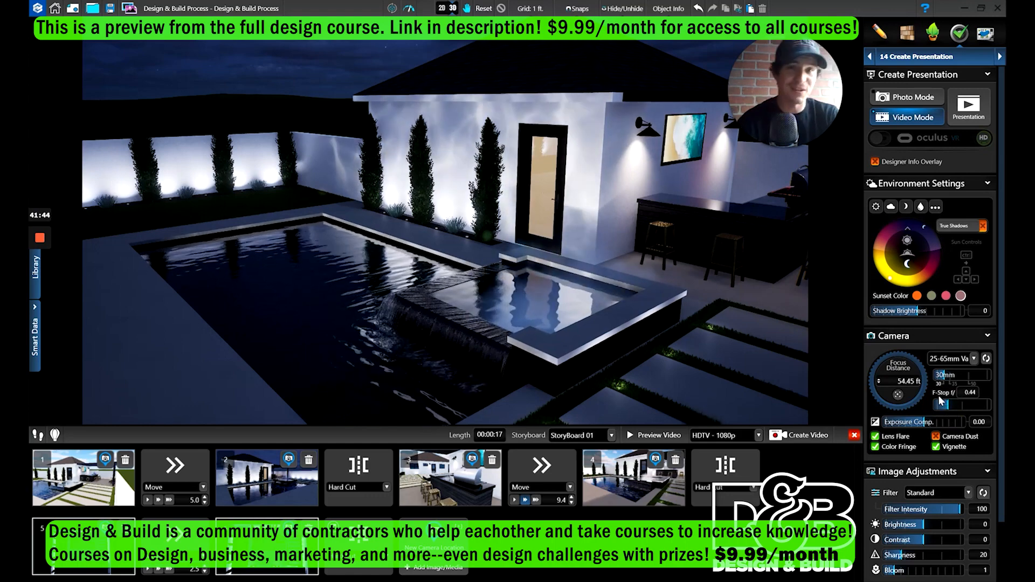
key("Right")
right_click_drag(612, 271, 620, 269)
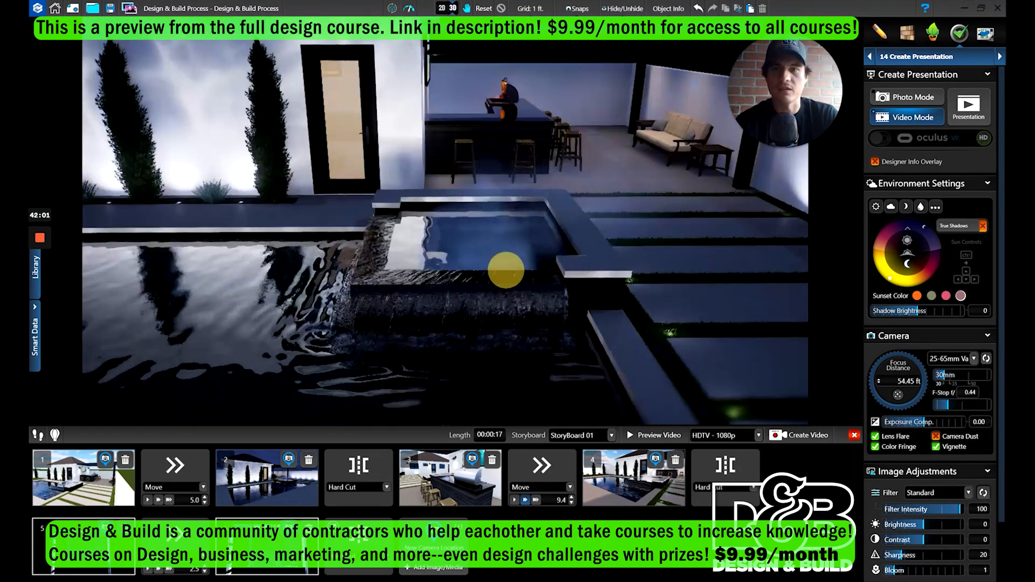
left_click_drag(506, 270, 478, 281)
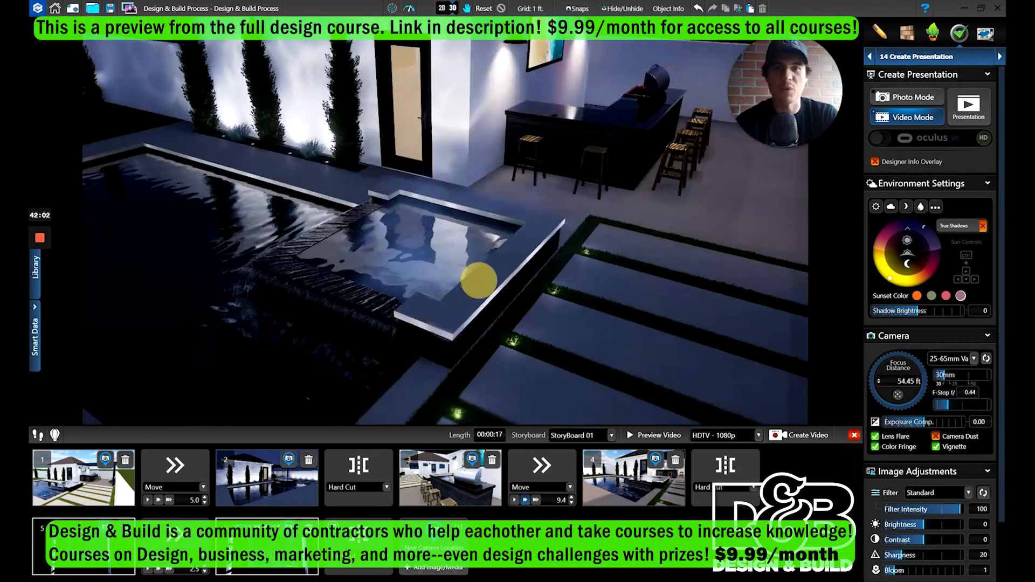